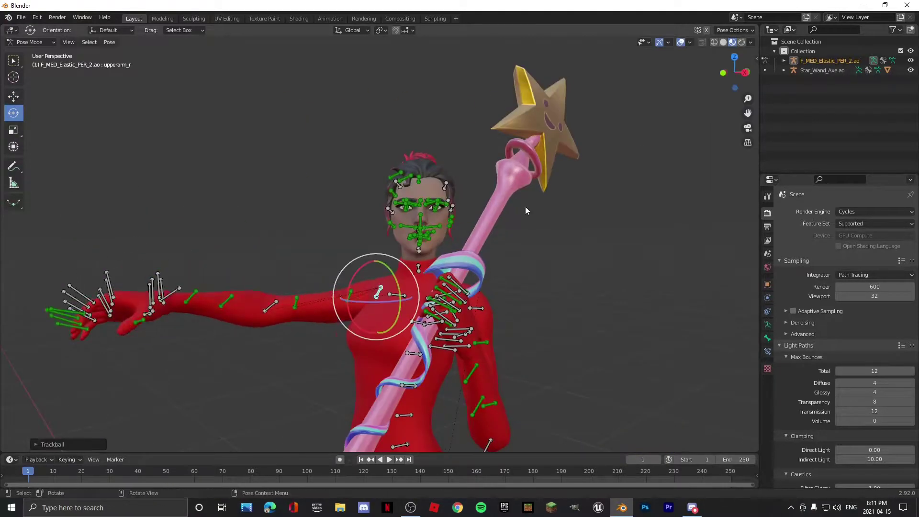
# Step: Undo the last trackball rotation of the character's right upper arm bone
pyautogui.click(36, 17)
pyautogui.click(50, 29)
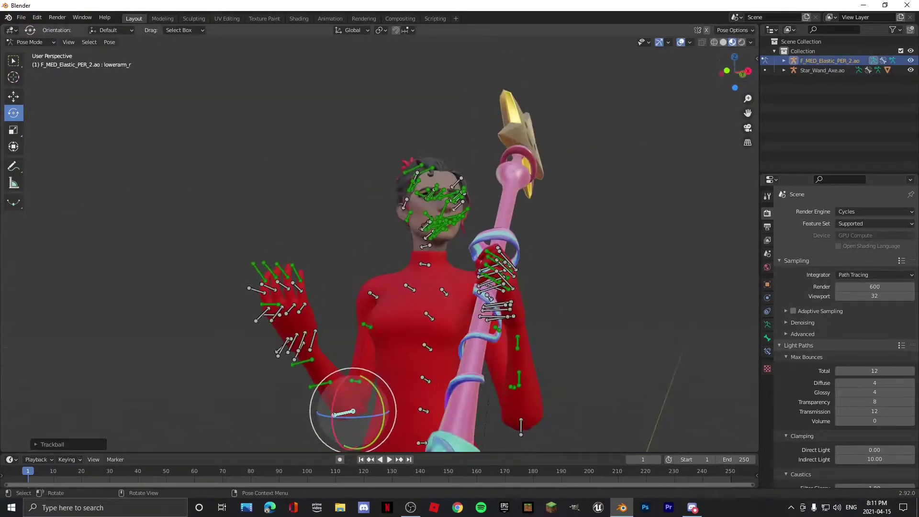
pyautogui.click(37, 17)
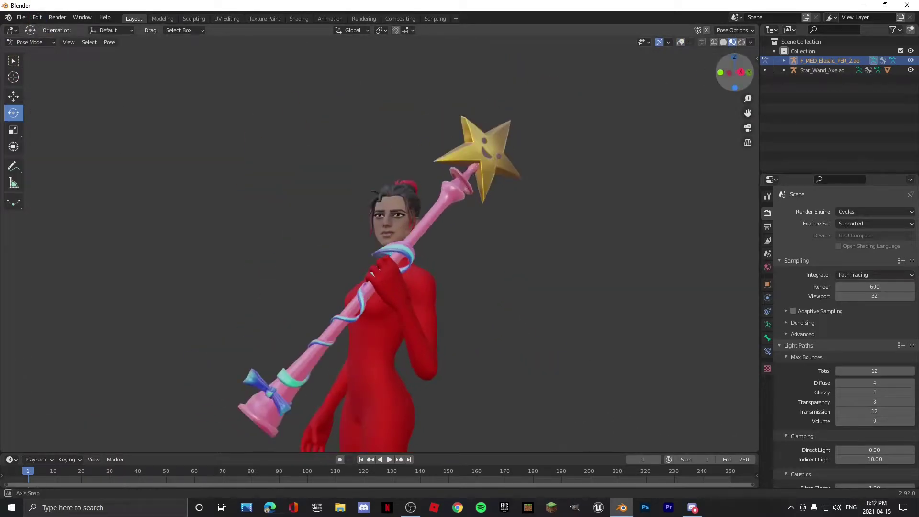
# Step: Add a camera in Object Mode and position it in front of the character's upper body, framing the face and wand
pyautogui.scroll(-2, 431, 161)
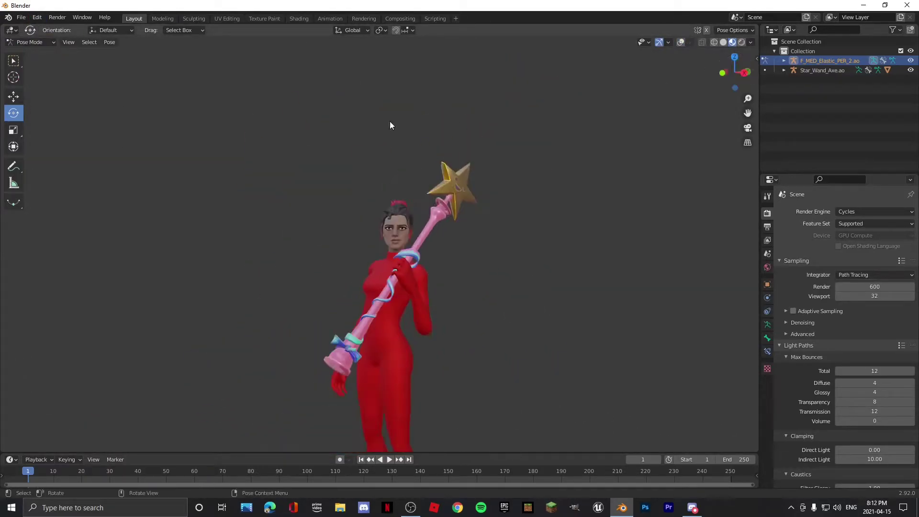
pyautogui.hotkey('ctrl', 'Tab')
pyautogui.click(108, 42)
pyautogui.click(144, 191)
pyautogui.moveTo(337, 338); pyautogui.dragTo(379, 269)
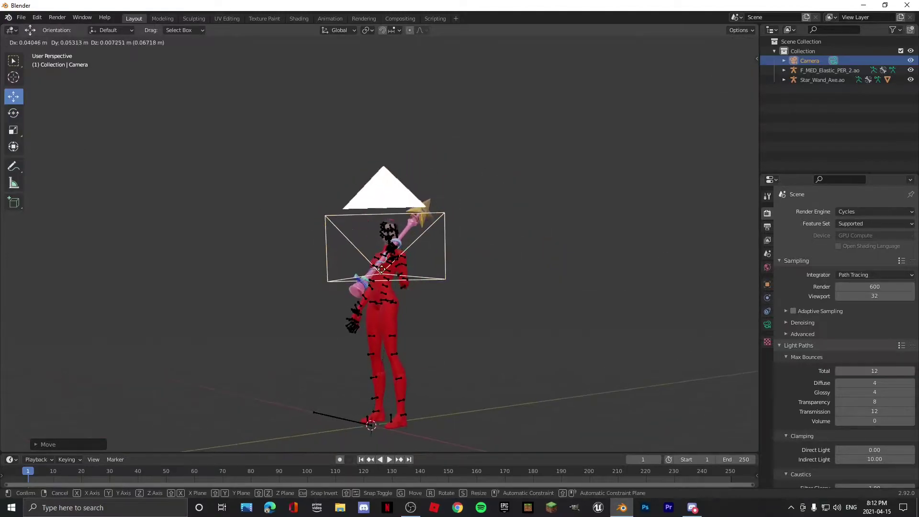
pyautogui.press('KP_0')
pyautogui.scroll(2, 379, 240)
pyautogui.click(829, 70)
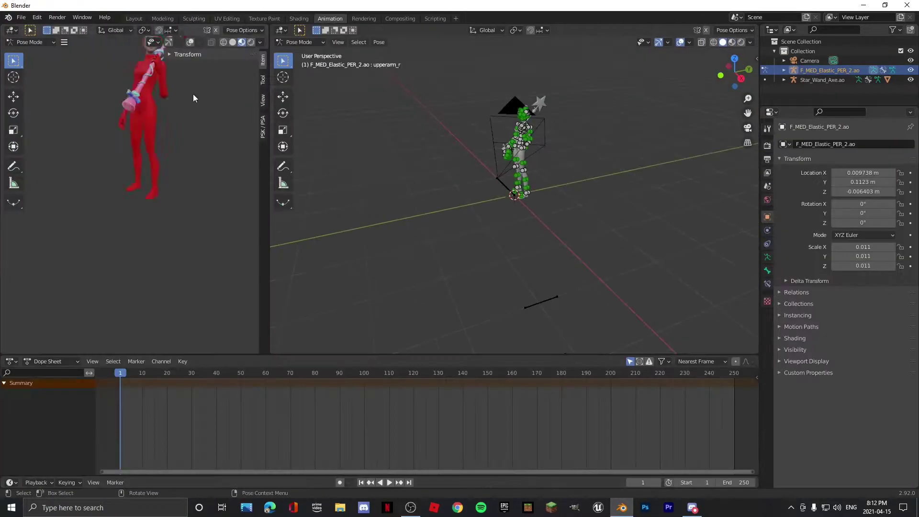
pyautogui.click(260, 42)
pyautogui.rightClick(225, 119)
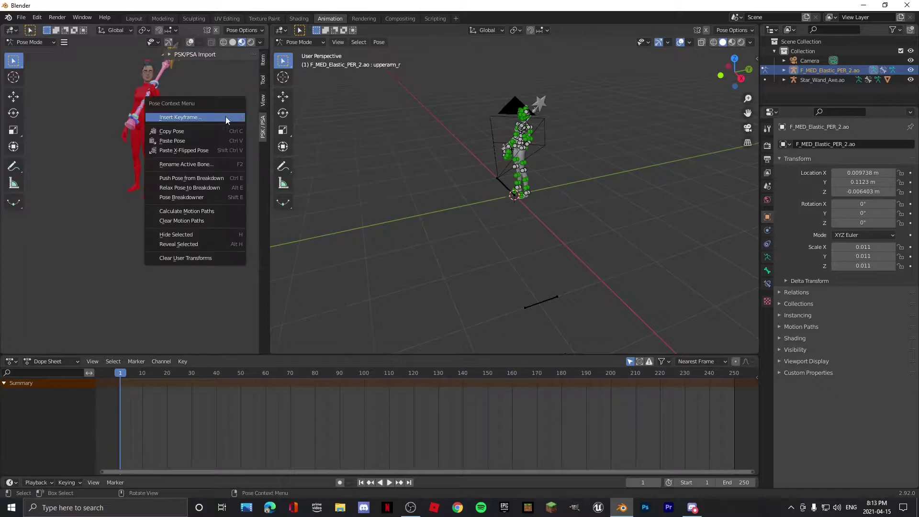
pyautogui.click(263, 126)
pyautogui.click(21, 17)
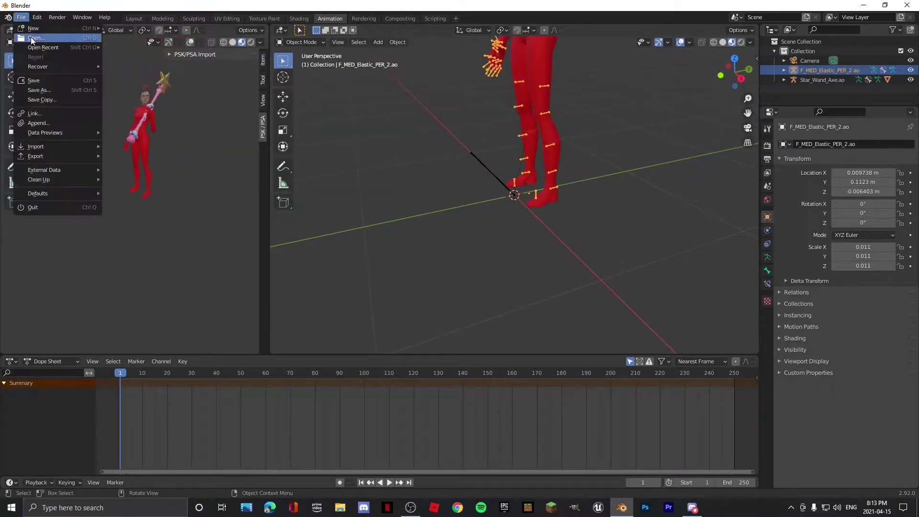
pyautogui.click(134, 18)
# Step: Rotate the front hair bone per2_hair_fr_A_b_l beside the character's face in Pose Mode
pyautogui.click(749, 131)
pyautogui.hotkey('ctrl', 'Tab')
pyautogui.click(748, 128)
pyautogui.press('r')
pyautogui.press('r')
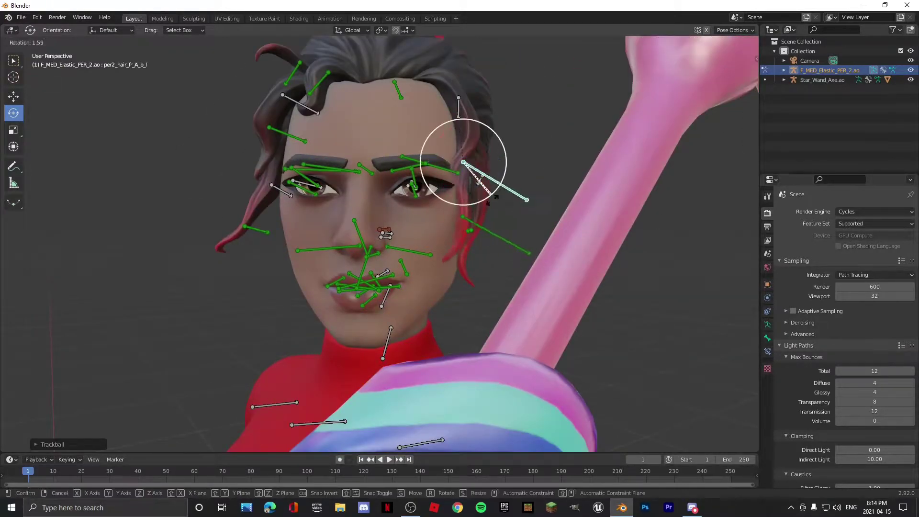
pyautogui.click(487, 182)
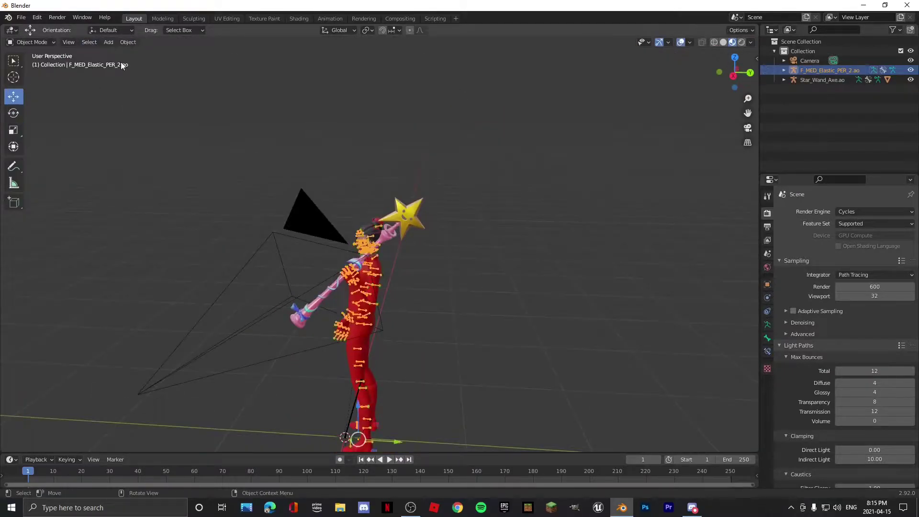
# Step: Add a mesh plane as the floor beneath the character's feet
pyautogui.click(108, 41)
pyautogui.moveTo(148, 52)
pyautogui.click(198, 52)
# Step: Add an area light, position and angle it beside the character's upper body, and scale it up
pyautogui.click(108, 42)
pyautogui.click(205, 209)
pyautogui.press('g')
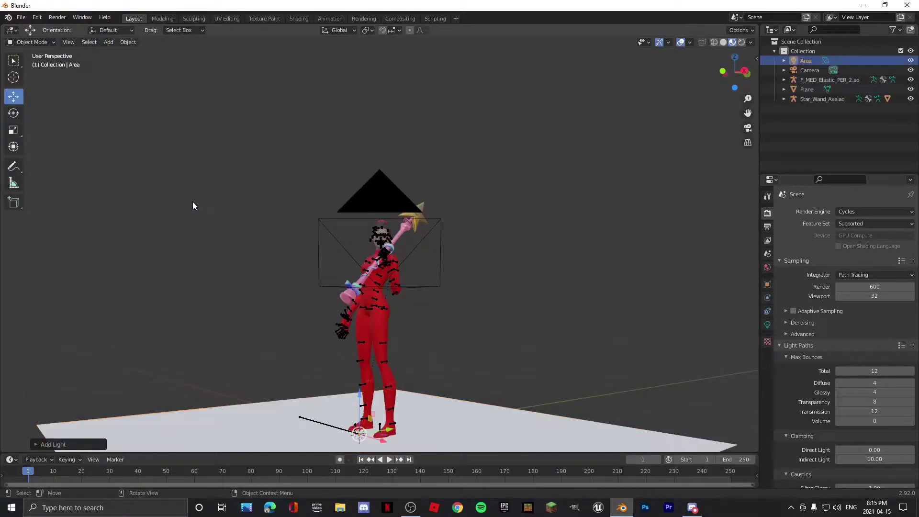
pyautogui.press('Return')
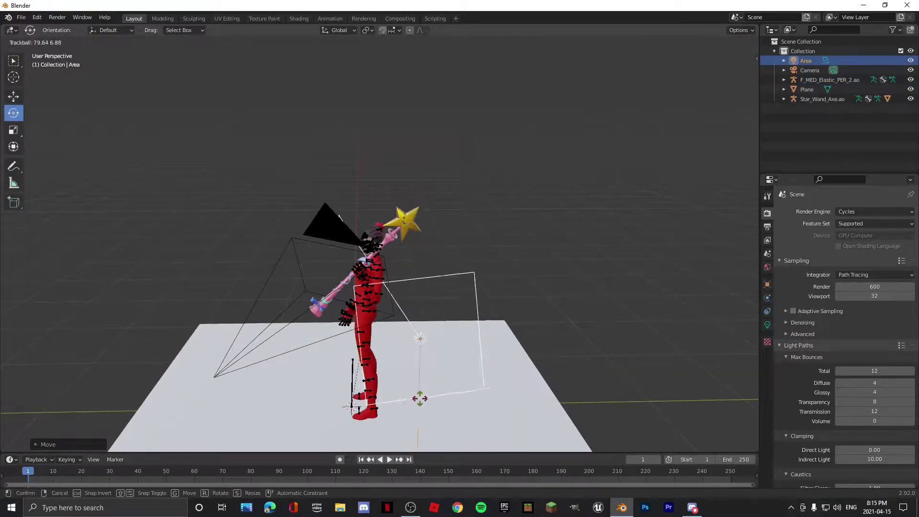
pyautogui.click(348, 407)
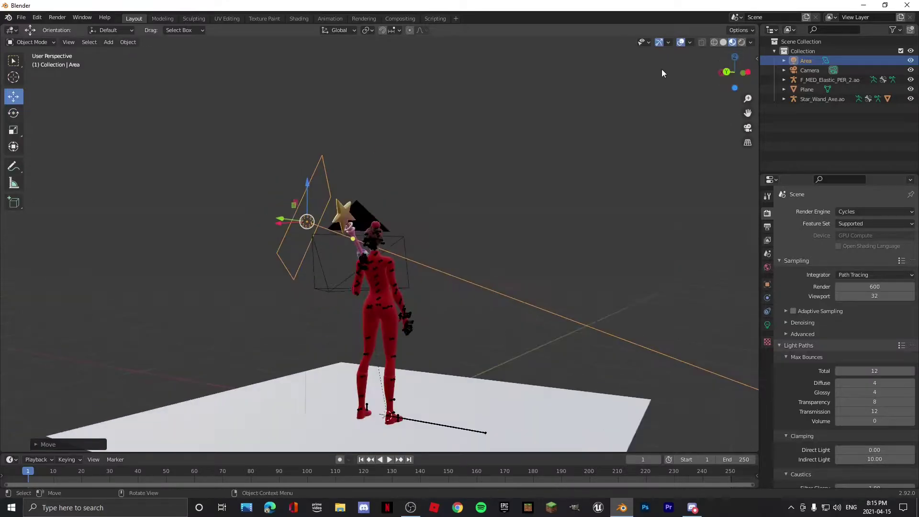
pyautogui.press('s')
pyautogui.click(338, 218)
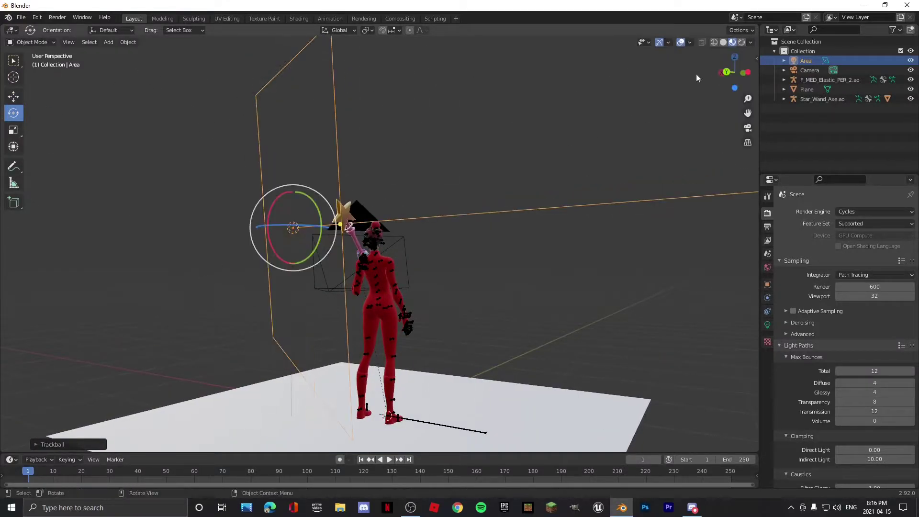
# Step: Add a second area light and rotate it freely with the trackball rotation
pyautogui.press('r')
pyautogui.press('r')
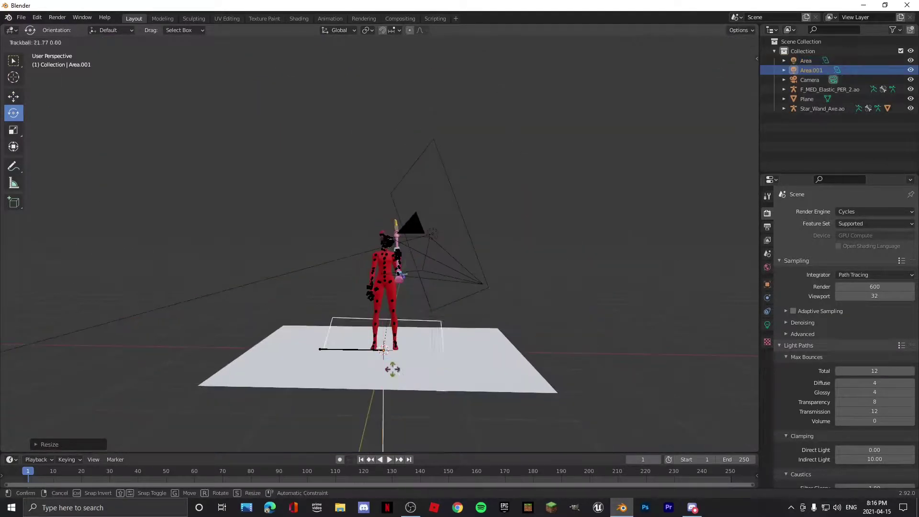
pyautogui.press('Return')
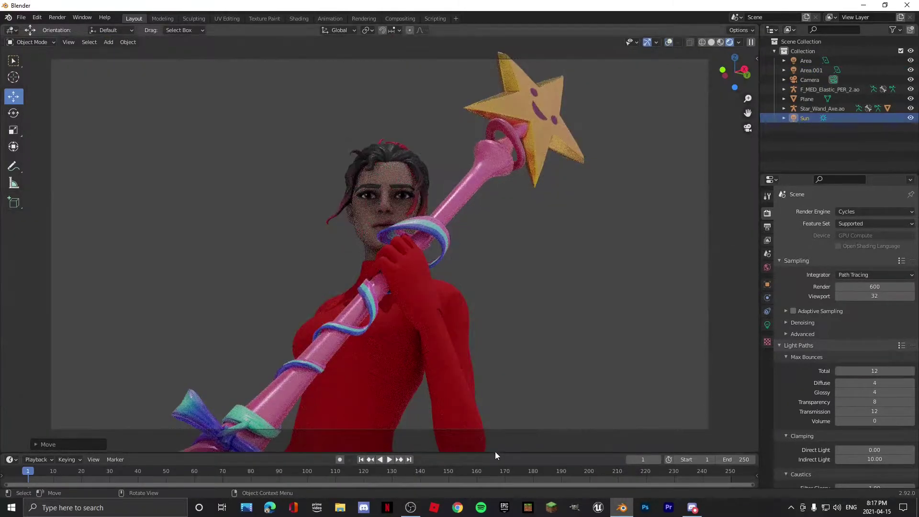
# Step: Enlarge the timeline area and turn it into a Shader Editor showing the World nodes
pyautogui.moveTo(495, 452); pyautogui.dragTo(495, 212)
pyautogui.click(10, 217)
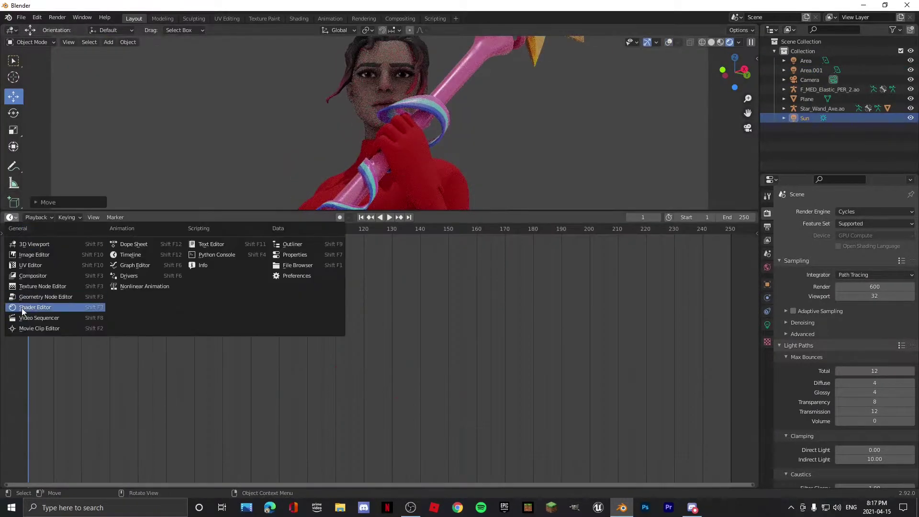
pyautogui.click(43, 272)
# Step: Add an environment texture node to the World shader and link its color to the Background node
pyautogui.click(116, 217)
pyautogui.click(144, 268)
pyautogui.click(134, 293)
pyautogui.moveTo(156, 287); pyautogui.dragTo(264, 359)
# Step: Load the outdoor sky-and-trees image into the environment texture and shrink the Shader Editor area again
pyautogui.click(144, 294)
pyautogui.doubleClick(352, 226)
pyautogui.doubleClick(351, 226)
pyautogui.doubleClick(371, 304)
pyautogui.moveTo(464, 211); pyautogui.dragTo(463, 421)
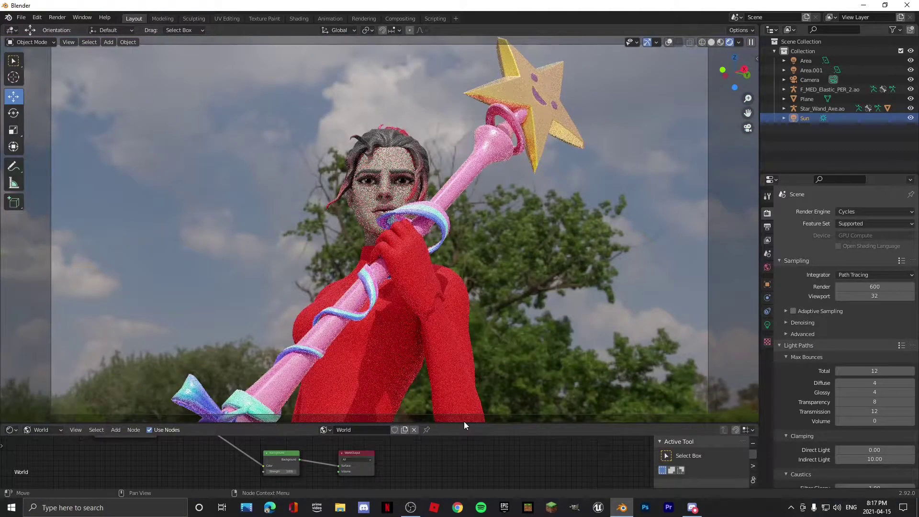
pyautogui.press('Return')
# Step: Make the film background transparent and render the camera view with Cycles
pyautogui.click(798, 345)
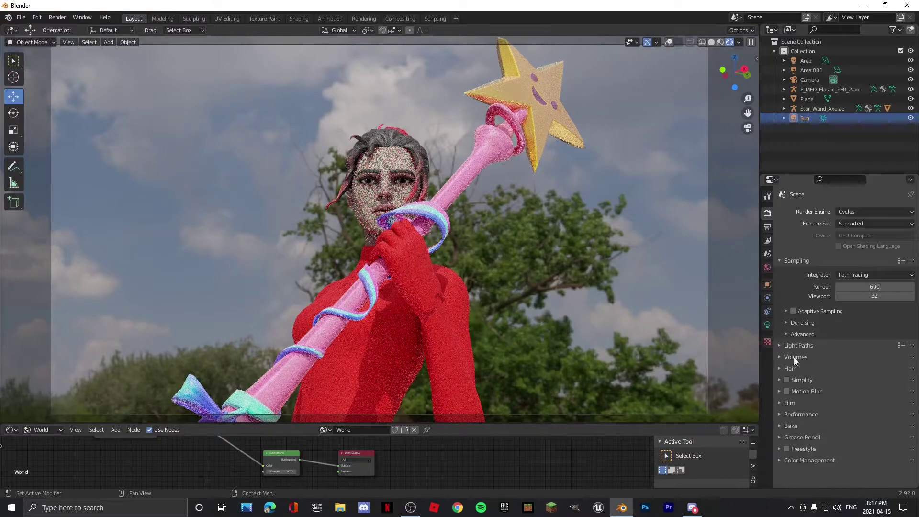
pyautogui.click(789, 383)
pyautogui.click(794, 452)
pyautogui.click(782, 387)
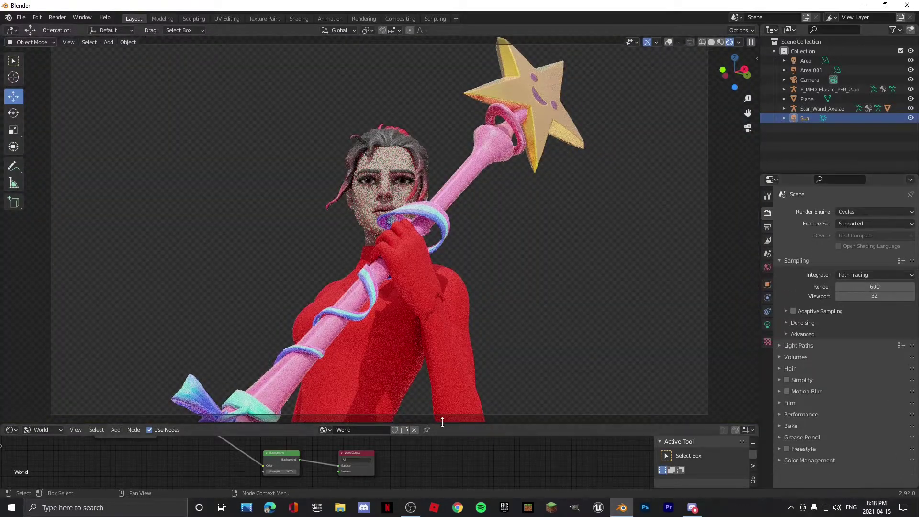
pyautogui.moveTo(670, 424); pyautogui.dragTo(670, 476)
pyautogui.press('F12')
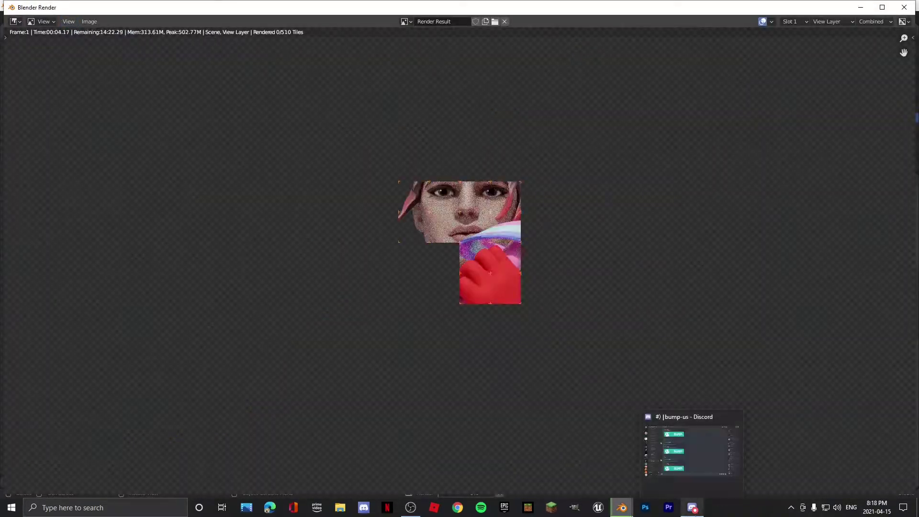
pyautogui.click(692, 507)
pyautogui.click(253, 345)
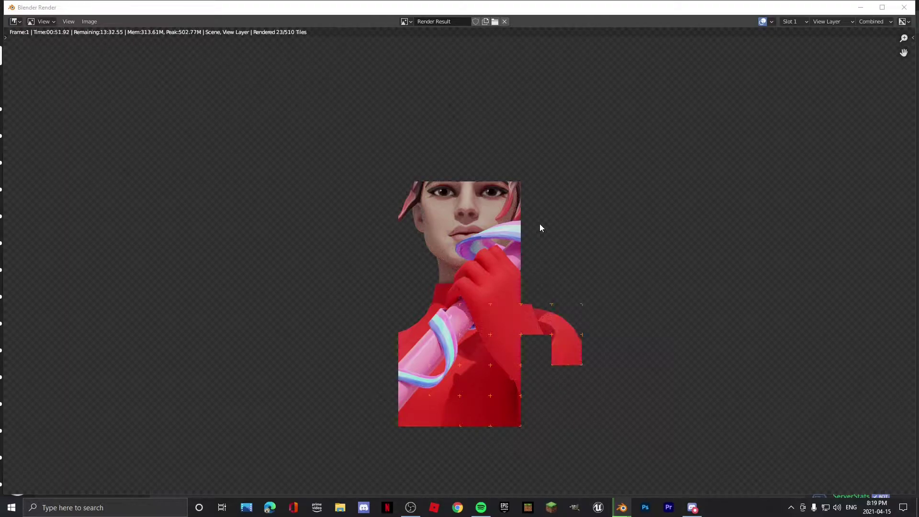
pyautogui.click(693, 507)
pyautogui.hotkey('alt', 'Up')
pyautogui.click(885, 6)
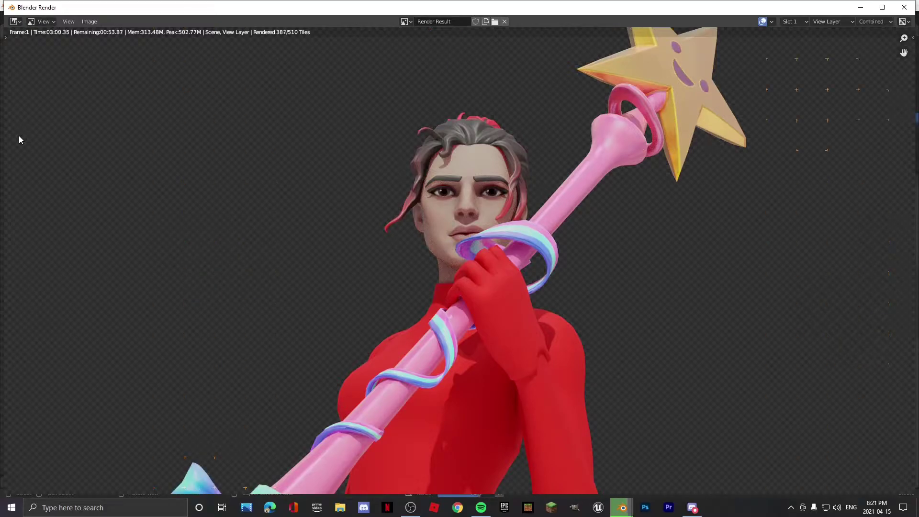
# Step: Save the rendered image as an RGBA PNG file
pyautogui.click(89, 22)
pyautogui.click(103, 101)
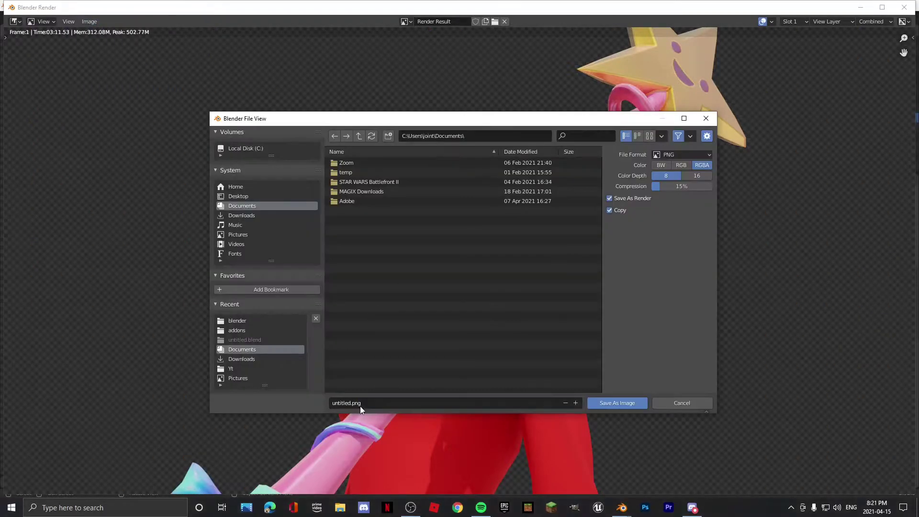
pyautogui.press('Return')
pyautogui.click(621, 507)
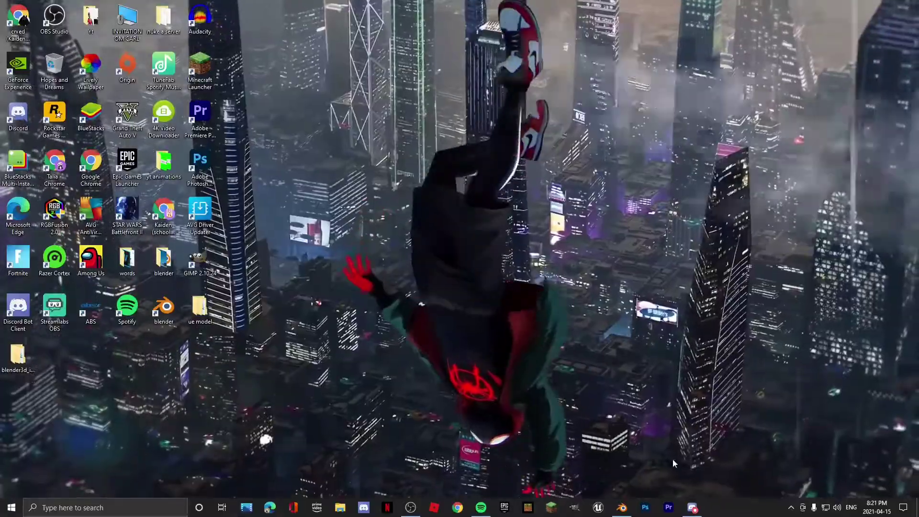
pyautogui.click(693, 507)
pyautogui.scroll(5, 304, 335)
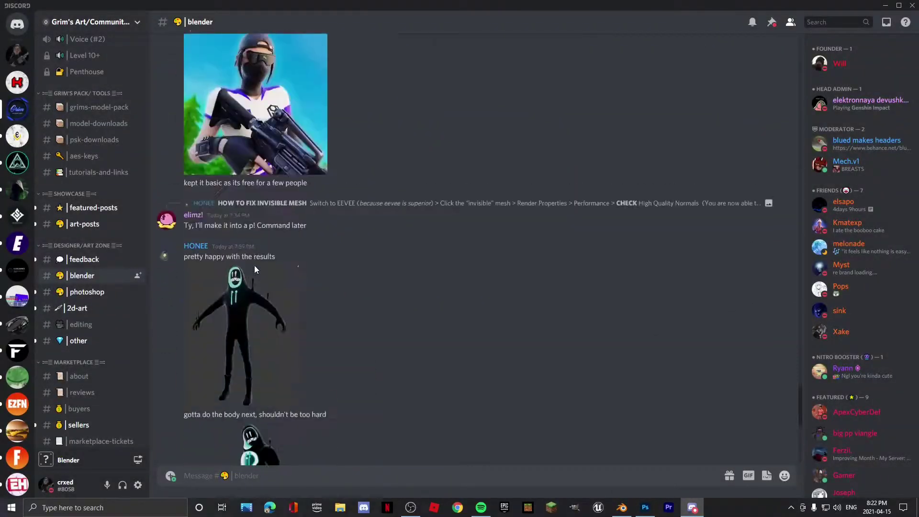
# Step: Switch to Photoshop and create a new 1920 x 1080 px document
pyautogui.click(645, 507)
pyautogui.hotkey('ctrl', 'n')
pyautogui.press('Return')
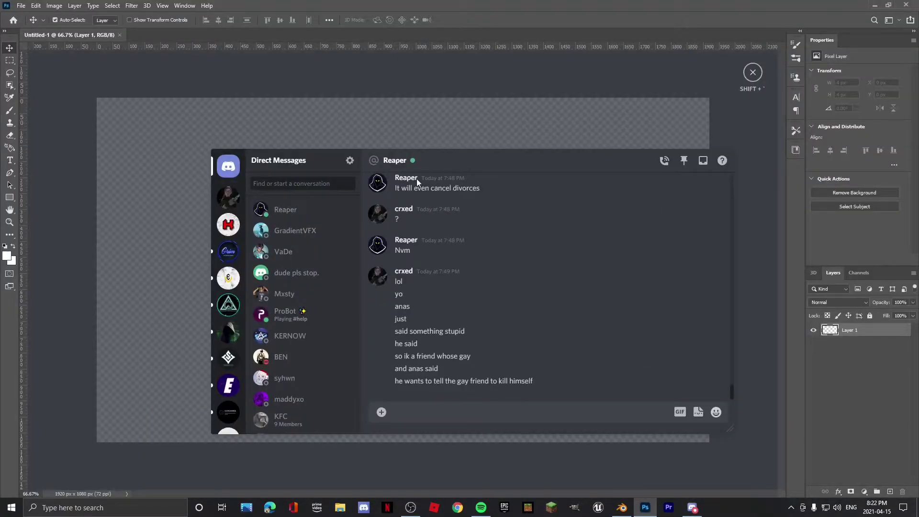
# Step: Return to Photoshop, create a blank document and open the rendered image pfp_.png
pyautogui.click(645, 508)
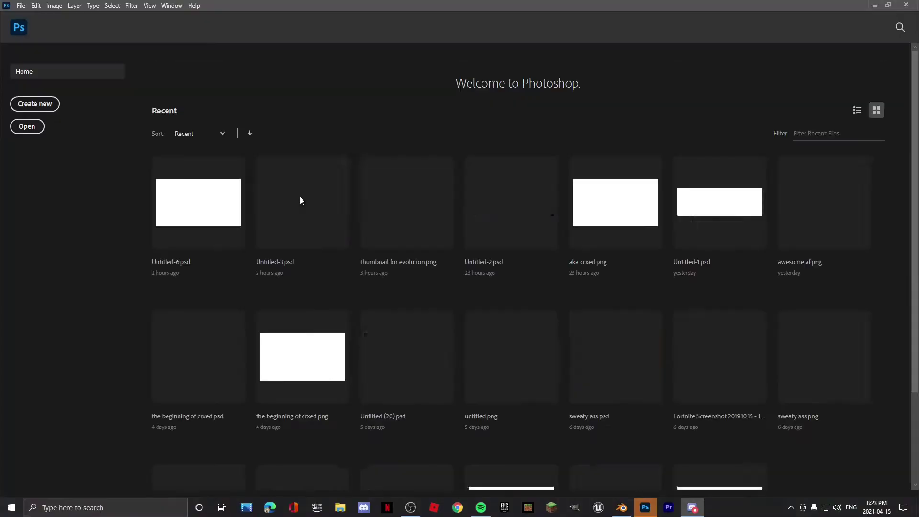
pyautogui.hotkey('ctrl', 'n')
pyautogui.click(648, 397)
pyautogui.click(21, 5)
pyautogui.click(30, 25)
pyautogui.doubleClick(115, 112)
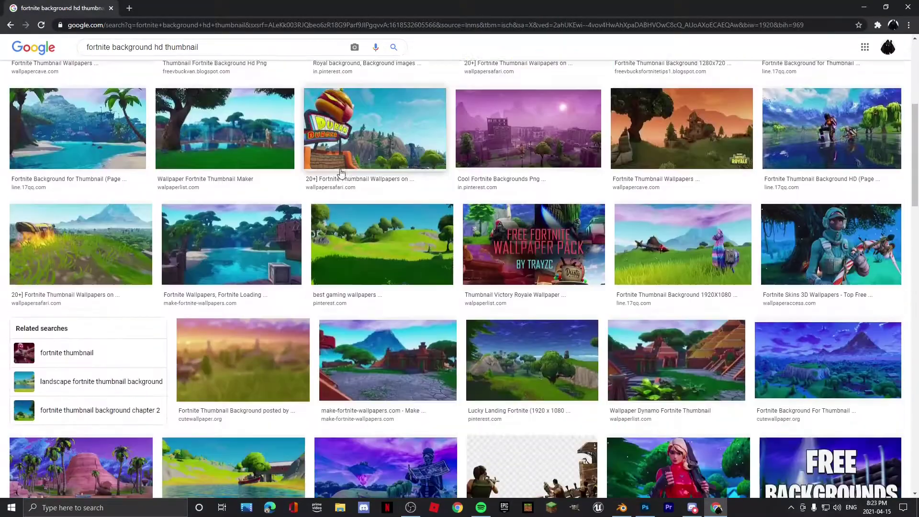
# Step: Find a beach scene in Chrome's "fortnite background hd thumbnail" image results and copy the image
pyautogui.scroll(-3, 323, 160)
pyautogui.click(678, 469)
pyautogui.rightClick(592, 150)
pyautogui.click(670, 269)
# Step: Paste the beach image below the character layer in Photoshop and enlarge it to 202%, showing mostly sky
pyautogui.scroll(-2, 552, 192)
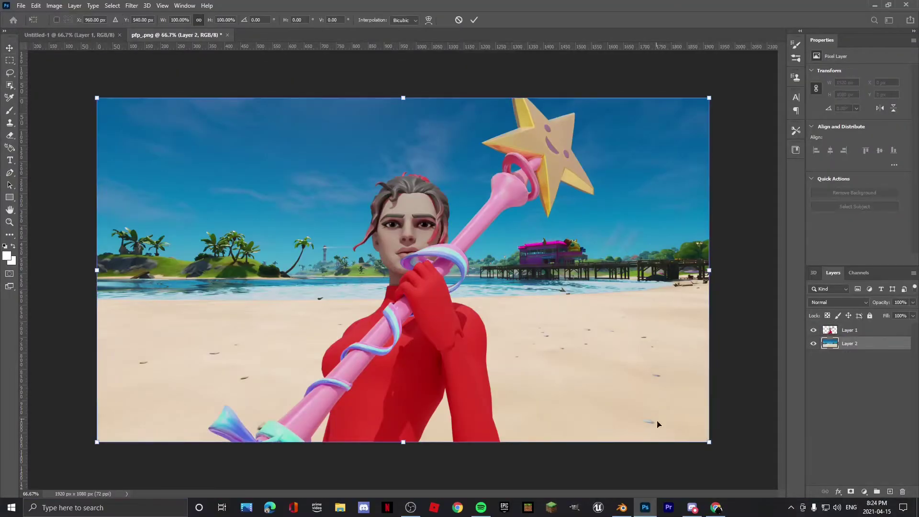
pyautogui.moveTo(708, 441); pyautogui.dragTo(668, 464)
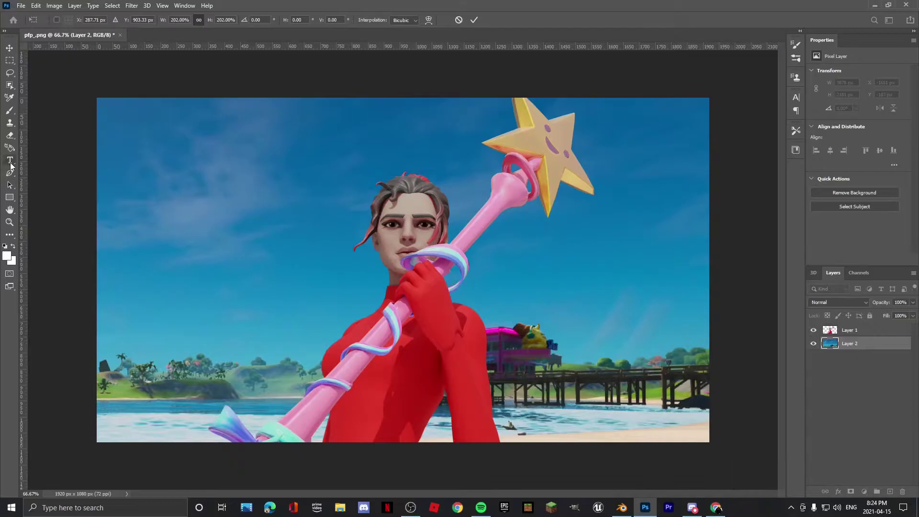
# Step: Download the Burbank Big Regular Black font from FontsMarket in Chrome and try to install it
pyautogui.click(716, 507)
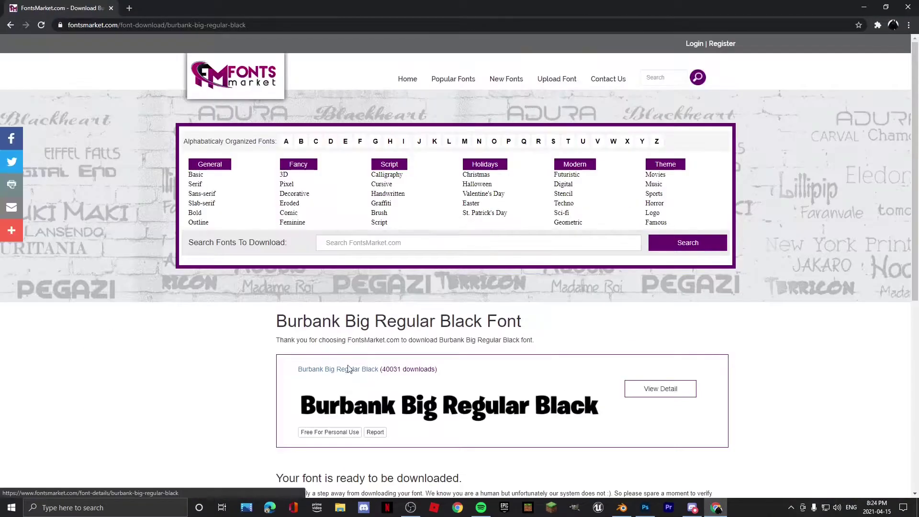
pyautogui.scroll(-4, 335, 345)
pyautogui.click(289, 346)
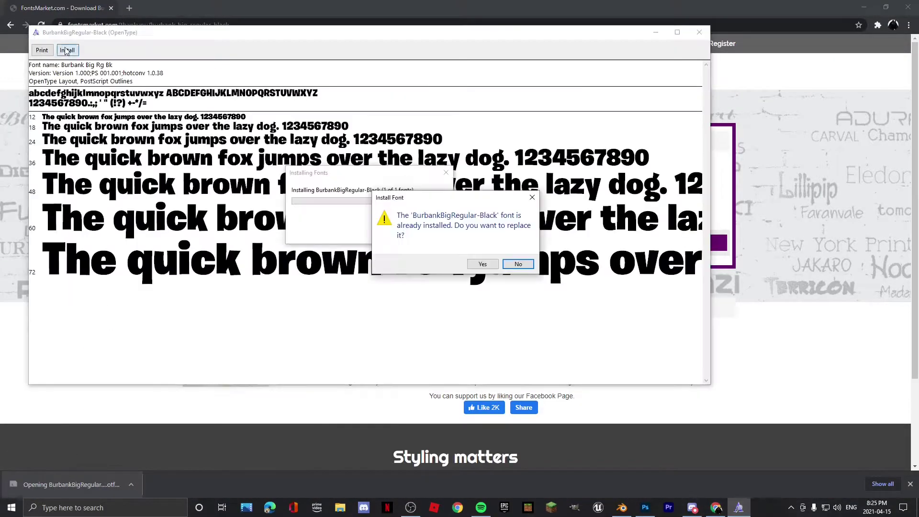
pyautogui.press('Return')
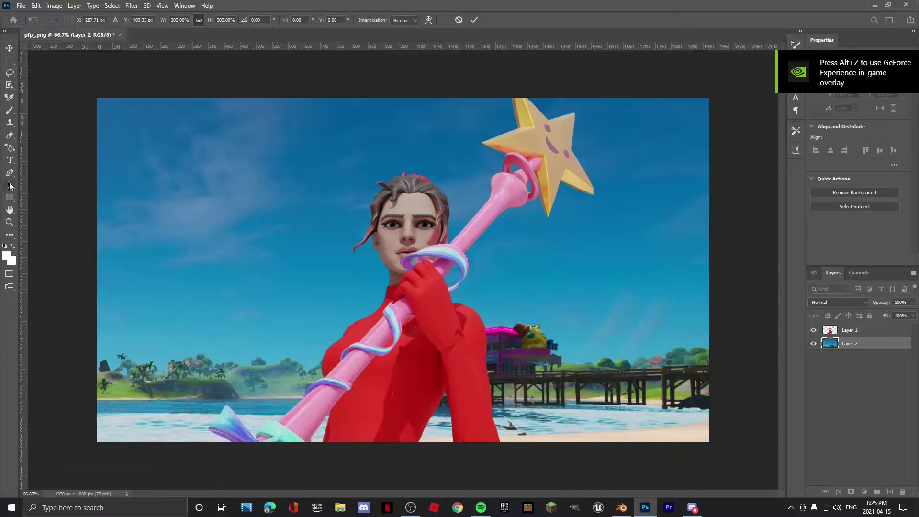
# Step: Add a white Lorem Ipsum text in Burbank Big Regular Black behind the character and enlarge it across the chest area
pyautogui.click(10, 160)
pyautogui.click(138, 20)
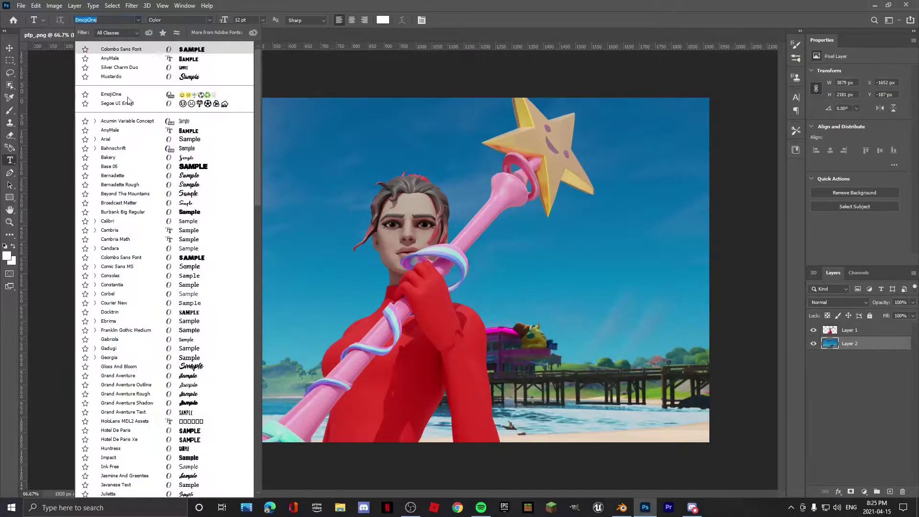
pyautogui.click(112, 212)
pyautogui.click(249, 253)
pyautogui.moveTo(273, 254); pyautogui.dragTo(551, 333)
pyautogui.click(326, 298)
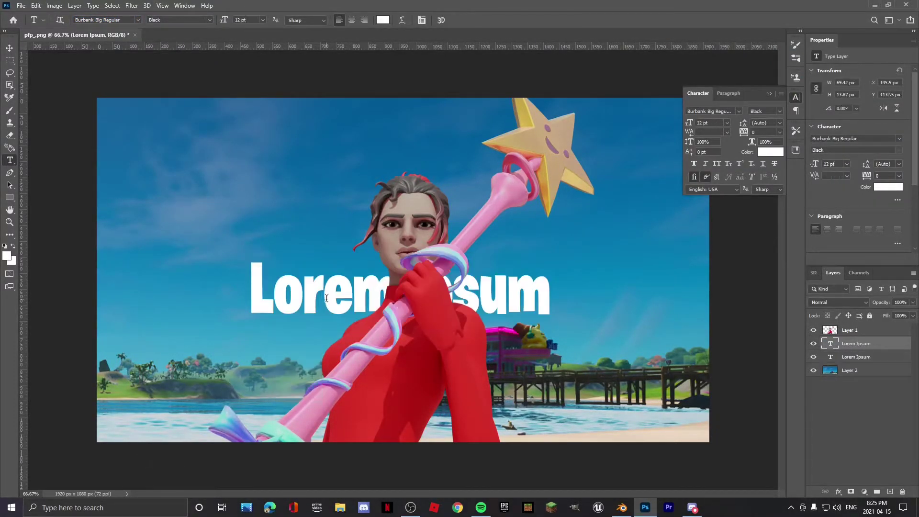
# Step: Replace the wording of the white Lorem Ipsum text with crxed
pyautogui.moveTo(550, 287); pyautogui.dragTo(265, 286)
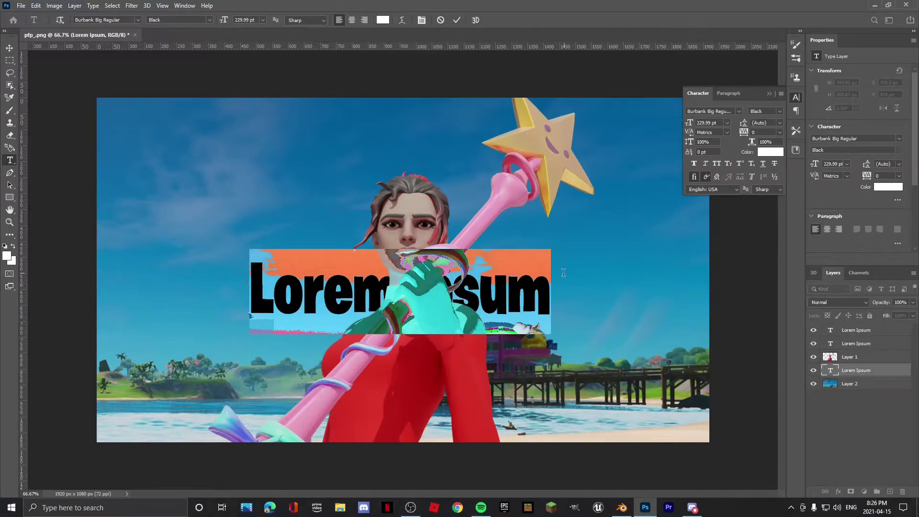
pyautogui.press('BackSpace')
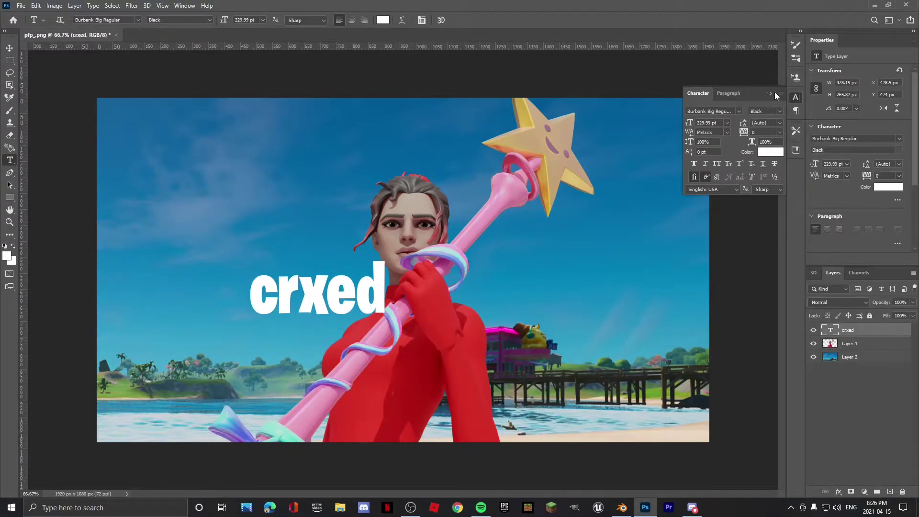
# Step: Shrink the crxed text, rotate it about 74° along the character's forearm, and label its layer red
pyautogui.hotkey('ctrl', 't')
pyautogui.moveTo(385, 333); pyautogui.dragTo(373, 322)
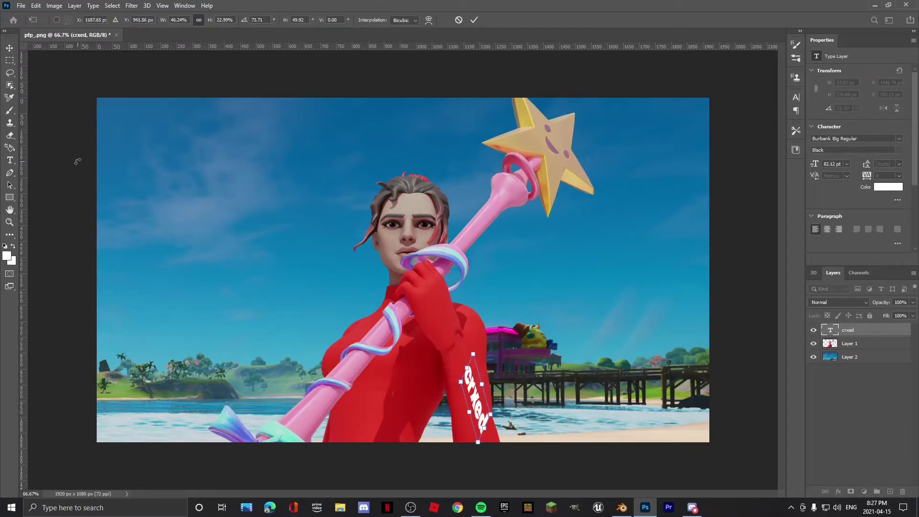
pyautogui.press('Return')
pyautogui.rightClick(851, 328)
pyautogui.click(768, 423)
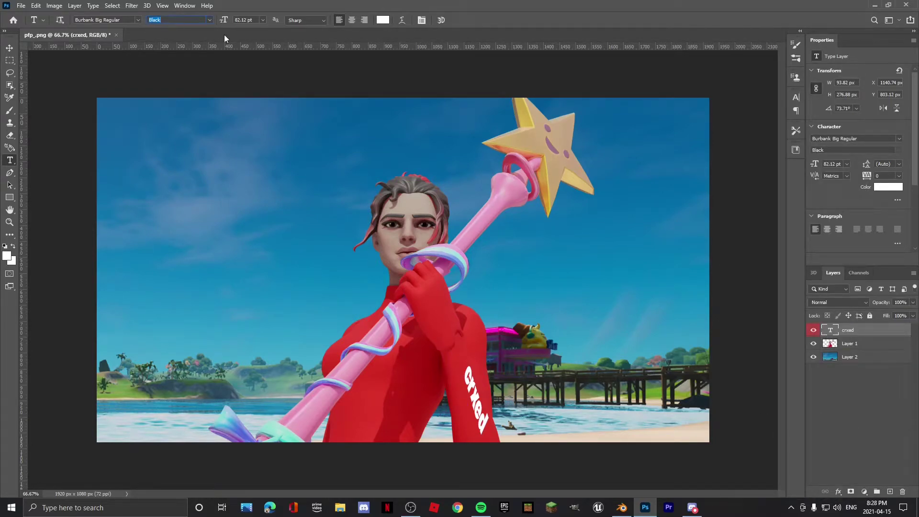
pyautogui.click(850, 357)
pyautogui.click(132, 5)
pyautogui.click(148, 43)
pyautogui.click(854, 62)
pyautogui.press('Escape')
pyautogui.press('Escape')
# Step: Try a large white CRXED text, about 519 pt, across the sky behind the character
pyautogui.click(175, 167)
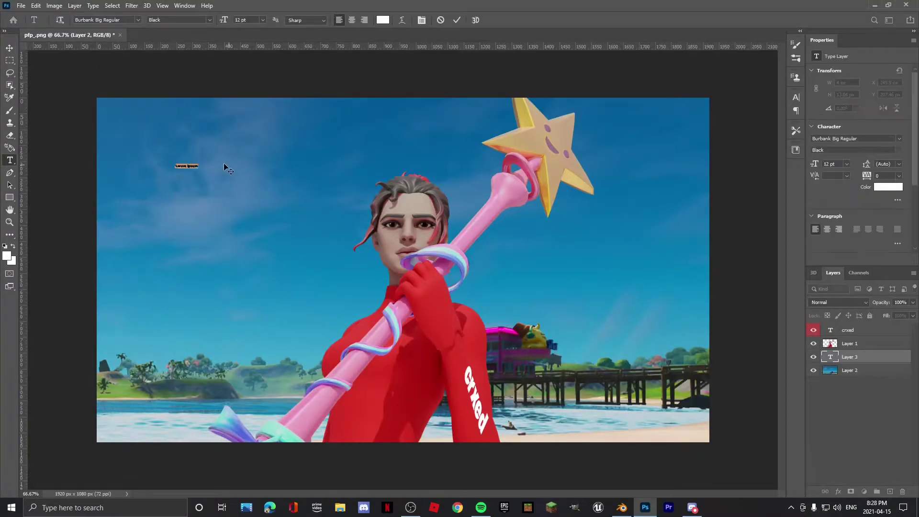
pyautogui.moveTo(597, 358); pyautogui.dragTo(690, 251)
pyautogui.moveTo(176, 258); pyautogui.dragTo(106, 254)
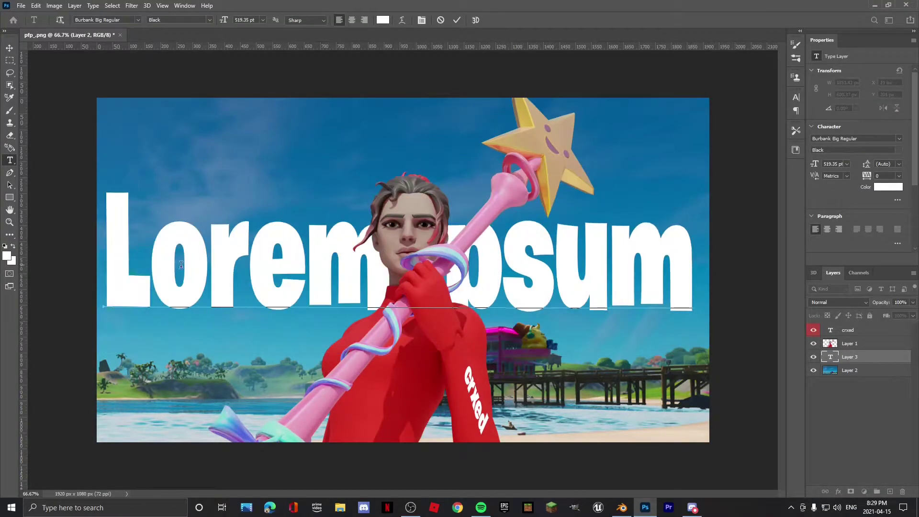
pyautogui.write('CRXED')
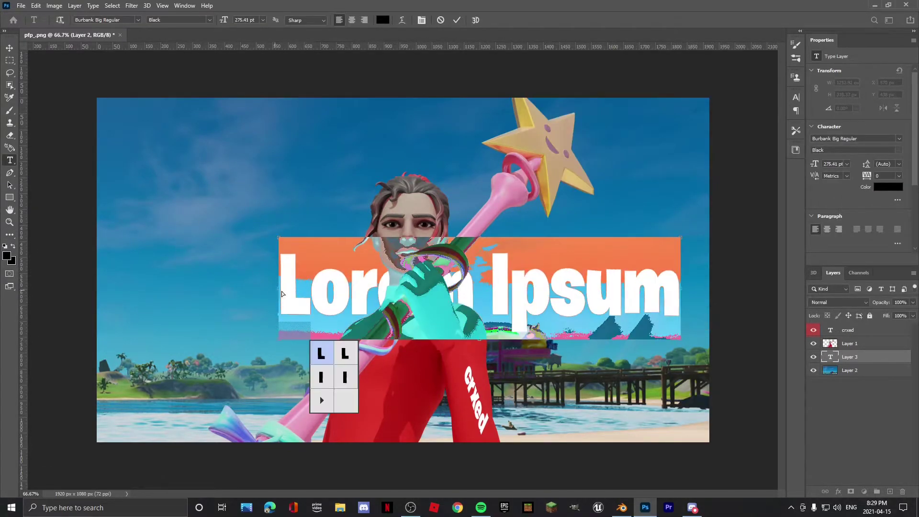
# Step: Replace the wording of the black Lorem Ipsum text behind the character with CRXED
pyautogui.hotkey('ctrl', 'Return')
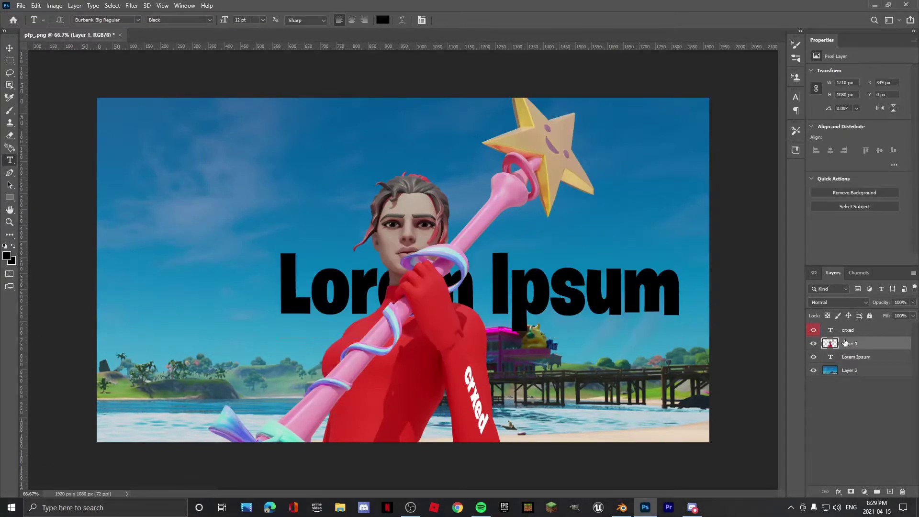
pyautogui.press('BackSpace')
pyautogui.press('BackSpace')
pyautogui.press('BackSpace')
pyautogui.press('BackSpace')
pyautogui.press('BackSpace')
pyautogui.press('BackSpace')
pyautogui.press('BackSpace')
pyautogui.press('BackSpace')
pyautogui.press('BackSpace')
pyautogui.press('BackSpace')
pyautogui.write('CRXED')
# Step: Move the black CRXED text up behind the character's head and enlarge it to about 456 pt, spanning most of the canvas width
pyautogui.moveTo(341, 273); pyautogui.dragTo(335, 235)
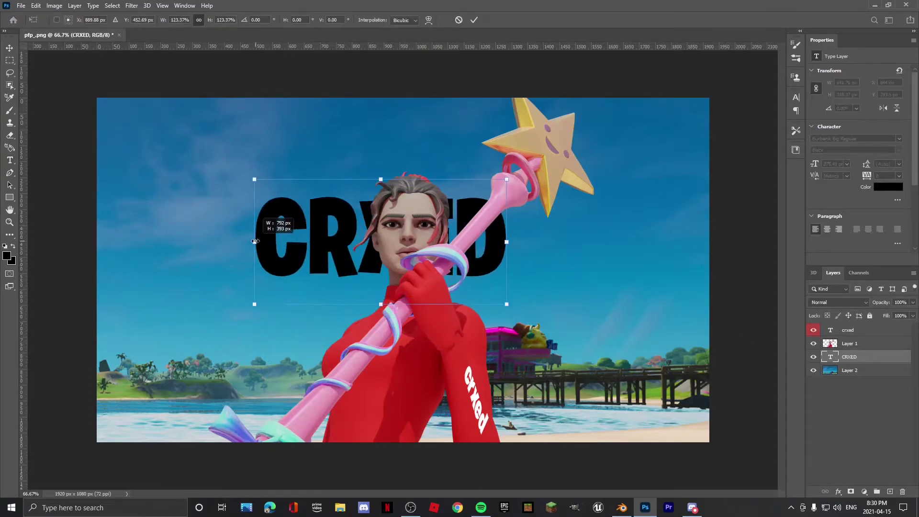
pyautogui.moveTo(257, 241); pyautogui.dragTo(241, 240)
pyautogui.moveTo(510, 243); pyautogui.dragTo(561, 246)
pyautogui.moveTo(576, 307); pyautogui.dragTo(666, 316)
pyautogui.press('Return')
# Step: Try to skew the CRXED text vertically so its far end rises behind the star
pyautogui.moveTo(845, 343); pyautogui.dragTo(560, 335)
pyautogui.hotkey('ctrl', 't')
pyautogui.moveTo(689, 268); pyautogui.dragTo(686, 330)
pyautogui.moveTo(620, 320)
pyautogui.mouseDown()
pyautogui.moveTo(620, 158)
pyautogui.moveTo(620, 319)
pyautogui.mouseUp()
pyautogui.moveTo(683, 396); pyautogui.dragTo(663, 330)
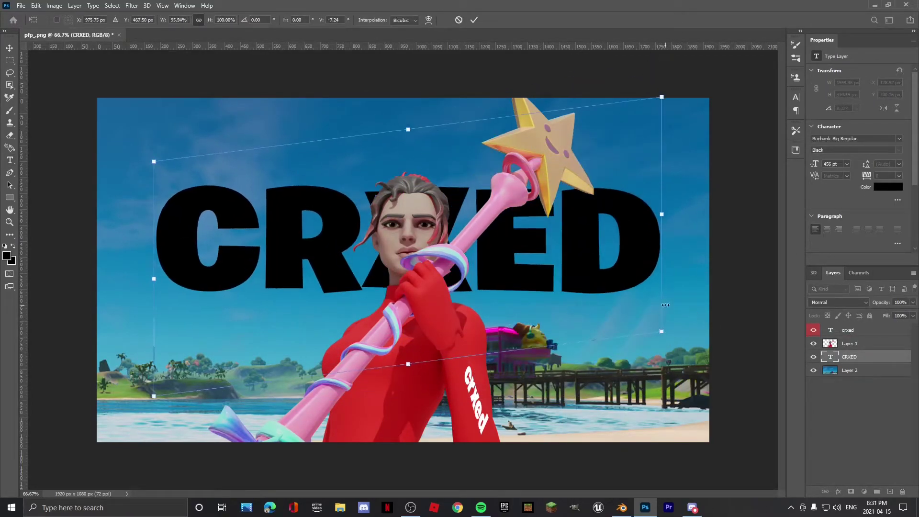
# Step: Turn the CRXED text into a 3D extrusion and rotate it slightly to expose the undersides of the letters
pyautogui.click(441, 20)
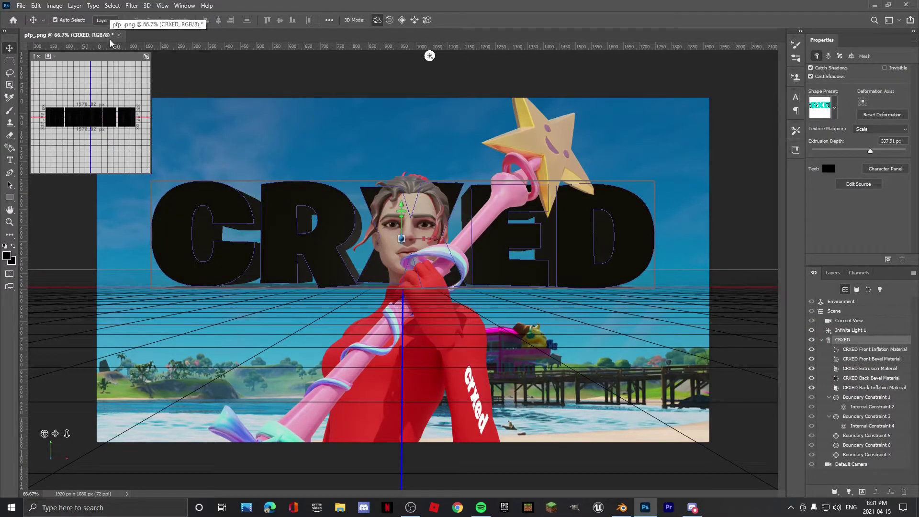
pyautogui.press('t')
pyautogui.click(277, 241)
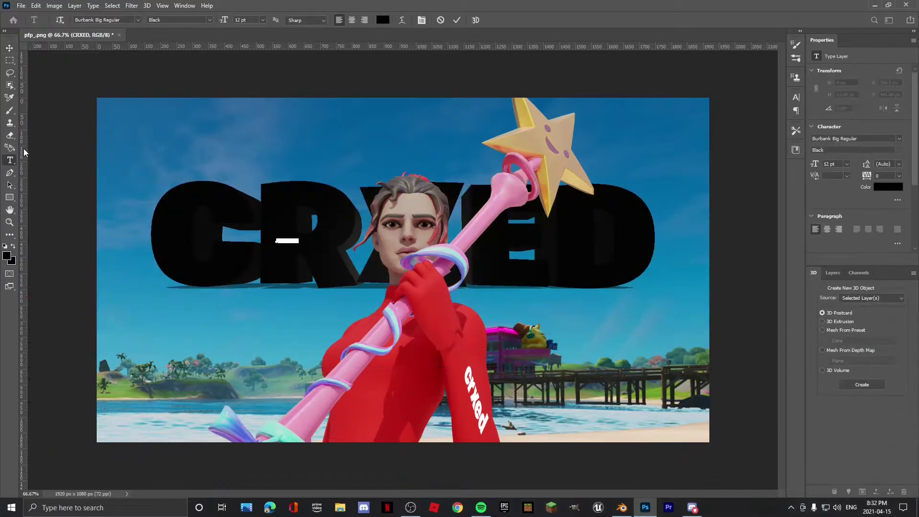
pyautogui.click(858, 357)
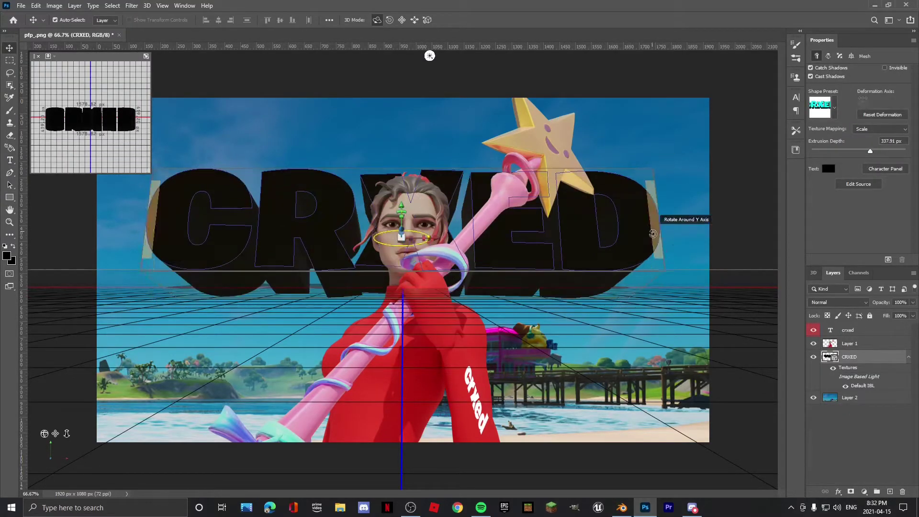
pyautogui.moveTo(620, 256); pyautogui.dragTo(617, 253)
pyautogui.moveTo(400, 215); pyautogui.dragTo(382, 165)
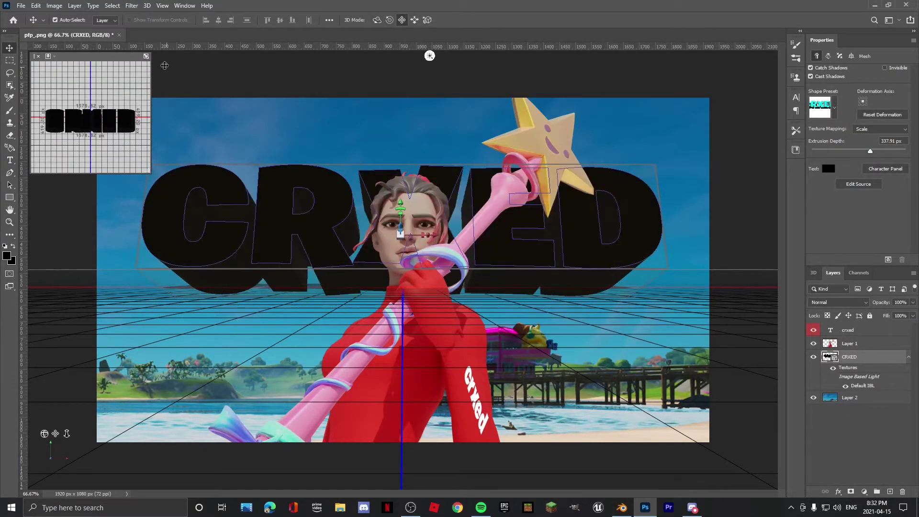
# Step: Set the 3D CRXED text color to bright red and delete the small crxed text layer from the forearm
pyautogui.press('t')
pyautogui.click(383, 20)
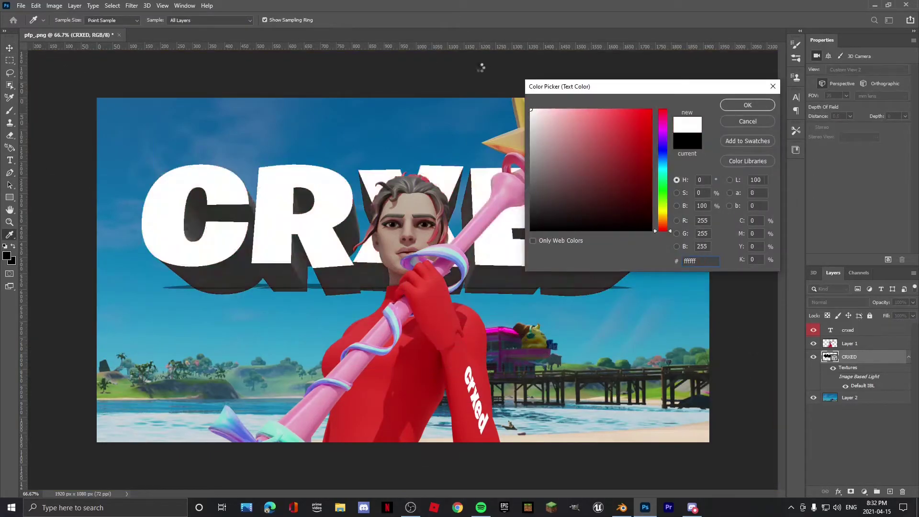
pyautogui.click(652, 106)
pyautogui.click(750, 101)
pyautogui.press('v')
pyautogui.press('Delete')
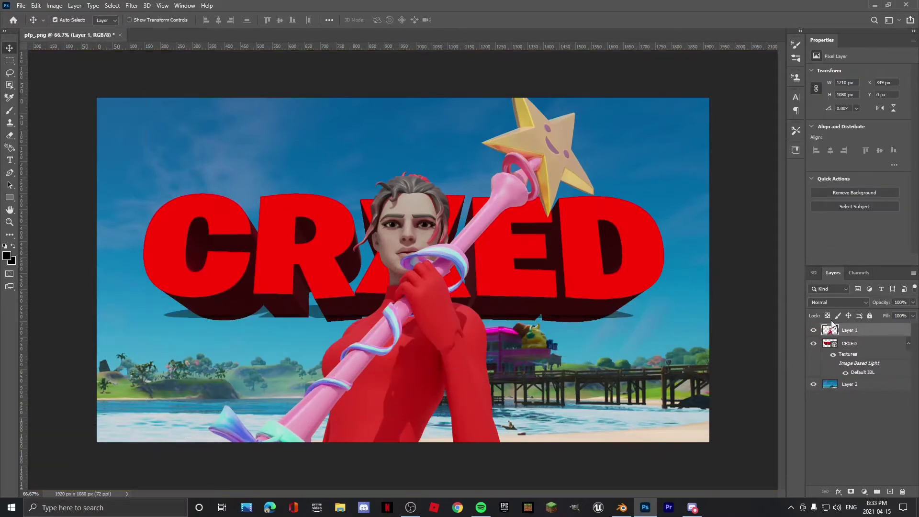
pyautogui.click(132, 5)
pyautogui.click(850, 384)
pyautogui.click(132, 6)
pyautogui.moveTo(172, 174)
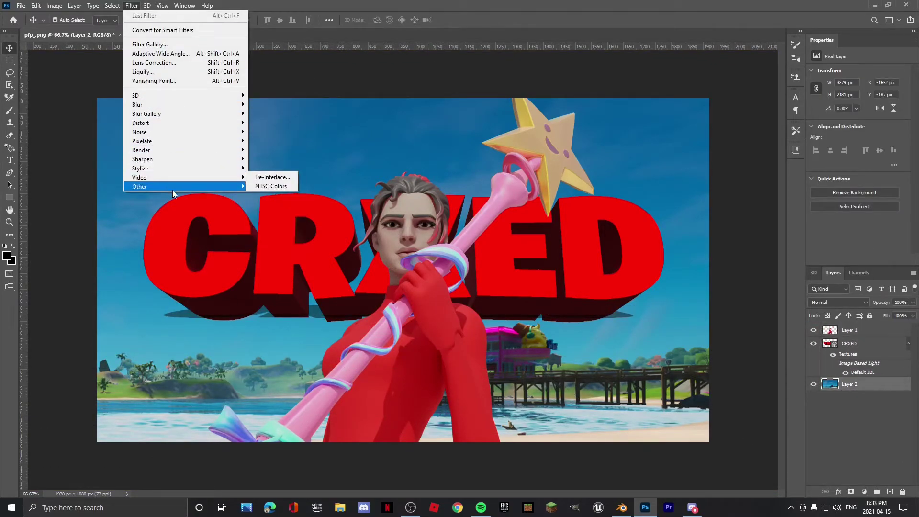
pyautogui.click(834, 348)
# Step: Load the outline of the character in Layer 1 as a selection
pyautogui.click(857, 330)
pyautogui.keyDown('ctrl'); pyautogui.click(837, 329); pyautogui.keyUp('ctrl')
pyautogui.rightClick(857, 330)
pyautogui.click(755, 282)
pyautogui.hotkey('ctrl', 'z')
pyautogui.rightClick(850, 330)
pyautogui.press('Escape')
# Step: Expand the selection around the character by 10 pixels
pyautogui.click(112, 6)
pyautogui.moveTo(143, 141)
pyautogui.click(220, 159)
pyautogui.press('Return')
pyautogui.click(112, 5)
pyautogui.click(218, 158)
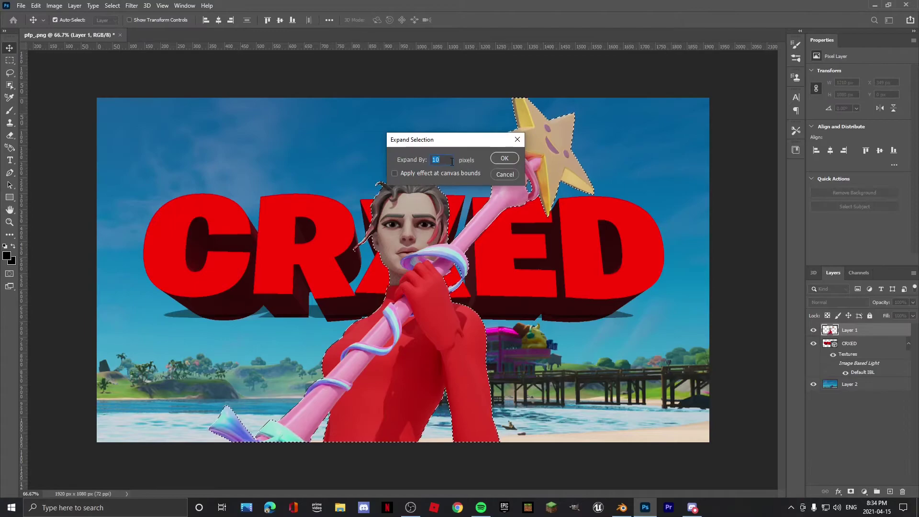
pyautogui.click(112, 5)
pyautogui.click(217, 158)
pyautogui.click(504, 158)
# Step: Expand the character selection again in several passes, using 6 pixels
pyautogui.click(112, 5)
pyautogui.click(217, 158)
pyautogui.write('6')
pyautogui.press('Return')
pyautogui.click(112, 6)
pyautogui.click(218, 158)
pyautogui.press('Return')
pyautogui.click(112, 5)
pyautogui.click(211, 158)
pyautogui.click(504, 158)
# Step: Contract the character selection in several passes, using 7 pixels and 3 pixels
pyautogui.click(112, 5)
pyautogui.click(219, 168)
pyautogui.write('7')
pyautogui.click(504, 158)
pyautogui.click(112, 5)
pyautogui.click(220, 167)
pyautogui.write('3')
pyautogui.press('Return')
pyautogui.click(112, 5)
pyautogui.click(219, 167)
pyautogui.click(112, 5)
pyautogui.click(219, 167)
pyautogui.press('Return')
# Step: Add an empty layer directly below the character layer and make white the foreground color
pyautogui.click(74, 5)
pyautogui.moveTo(96, 14)
pyautogui.click(191, 100)
pyautogui.press('v')
pyautogui.press('x')
pyautogui.click(795, 45)
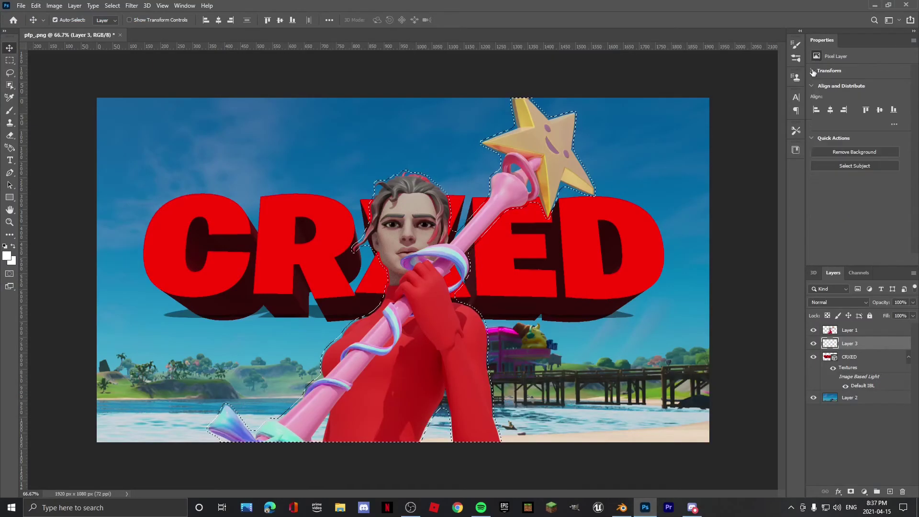
pyautogui.click(812, 72)
pyautogui.click(796, 45)
pyautogui.click(796, 131)
pyautogui.click(36, 6)
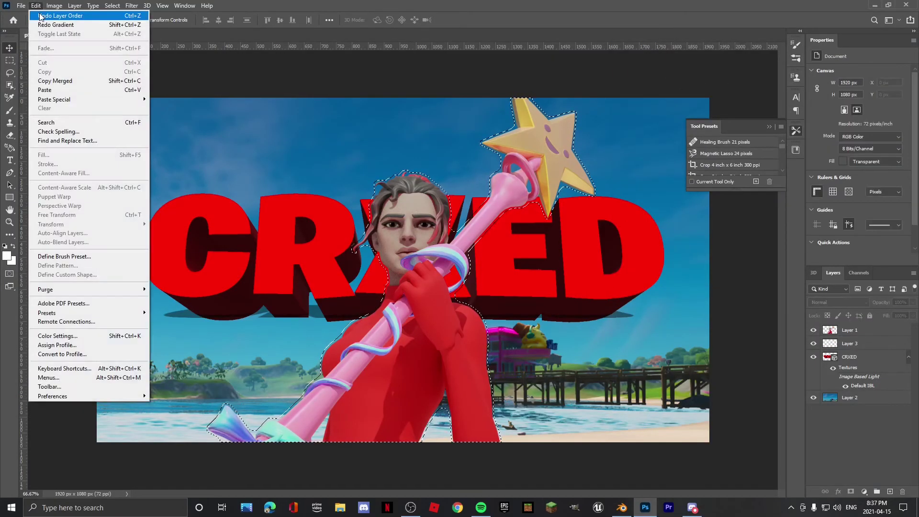